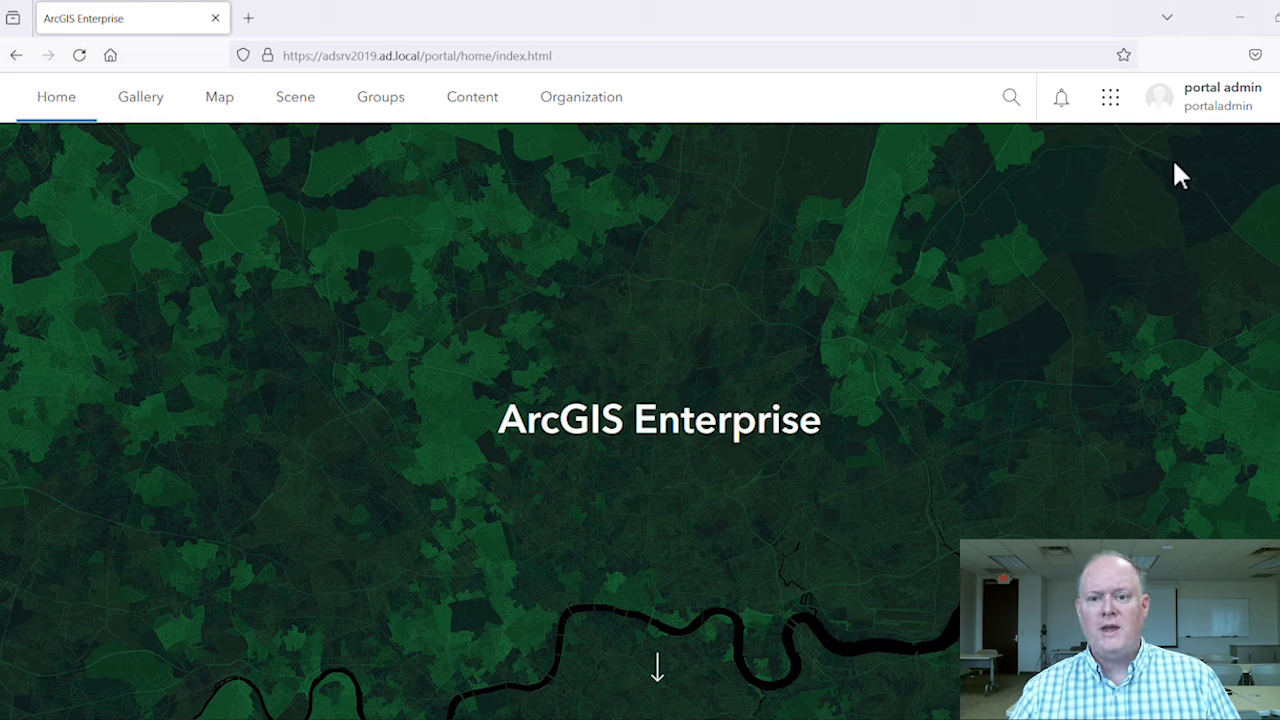
- Go to the organization's Member roles settings and start creating a new role
{"action": "left_click", "coordinate": [596, 109]}
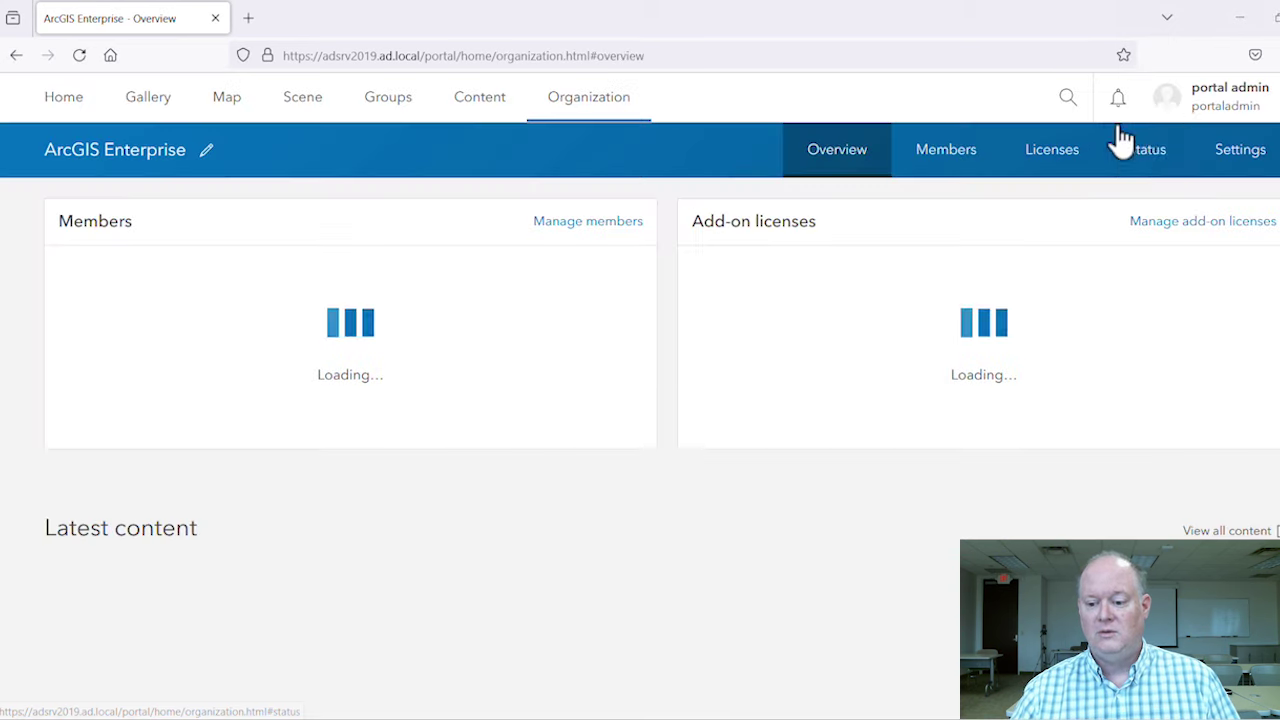
{"action": "left_click", "coordinate": [1230, 158]}
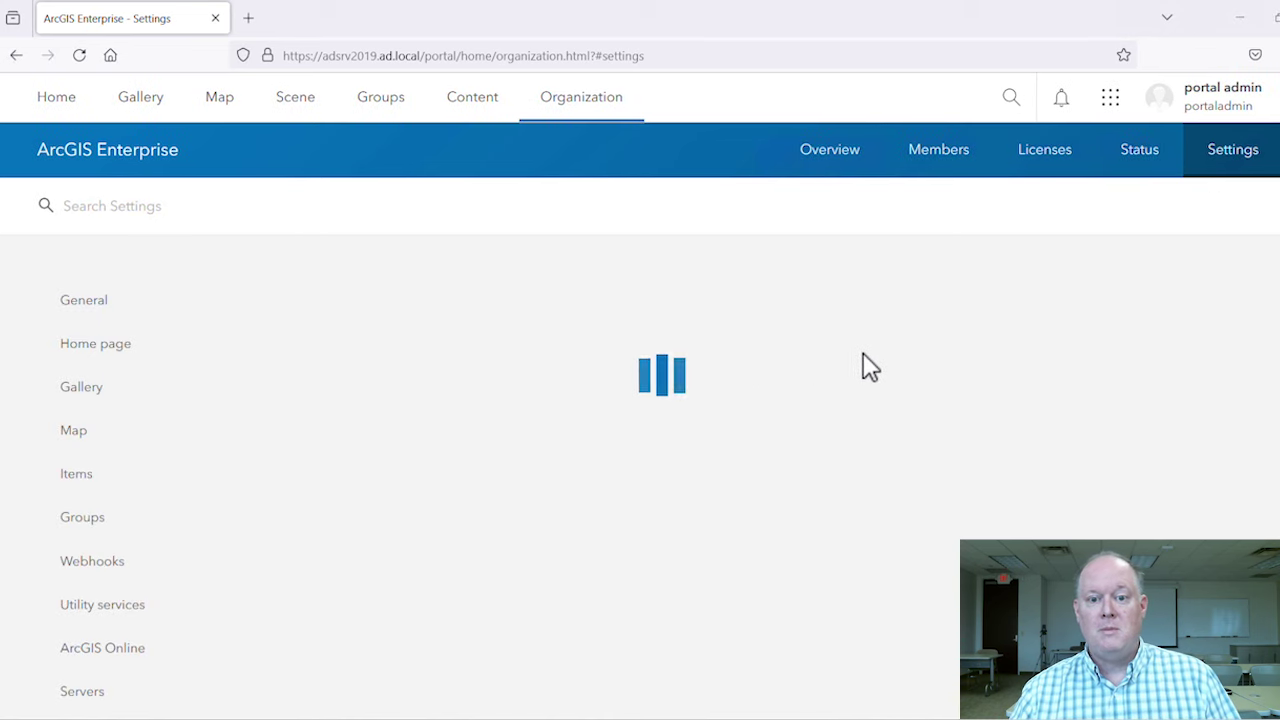
{"action": "scroll", "coordinate": [771, 400], "scroll_direction": "down", "scroll_amount": 5}
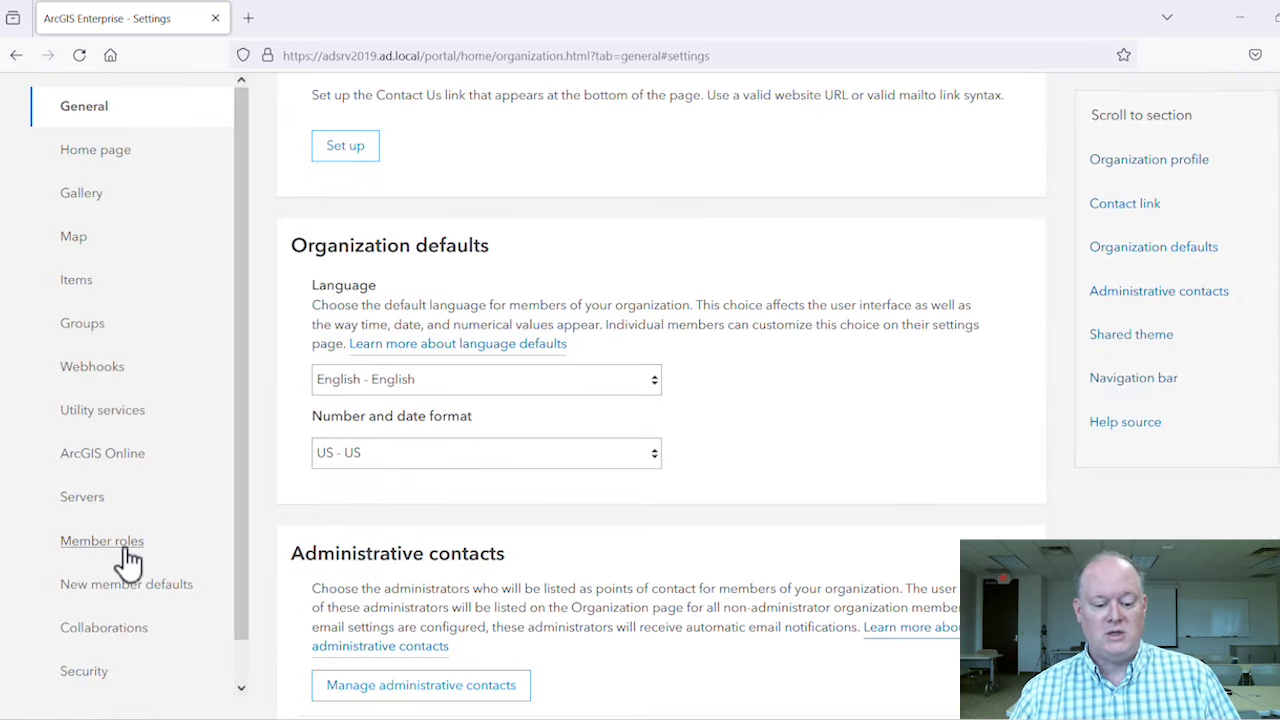
{"action": "left_click", "coordinate": [114, 545]}
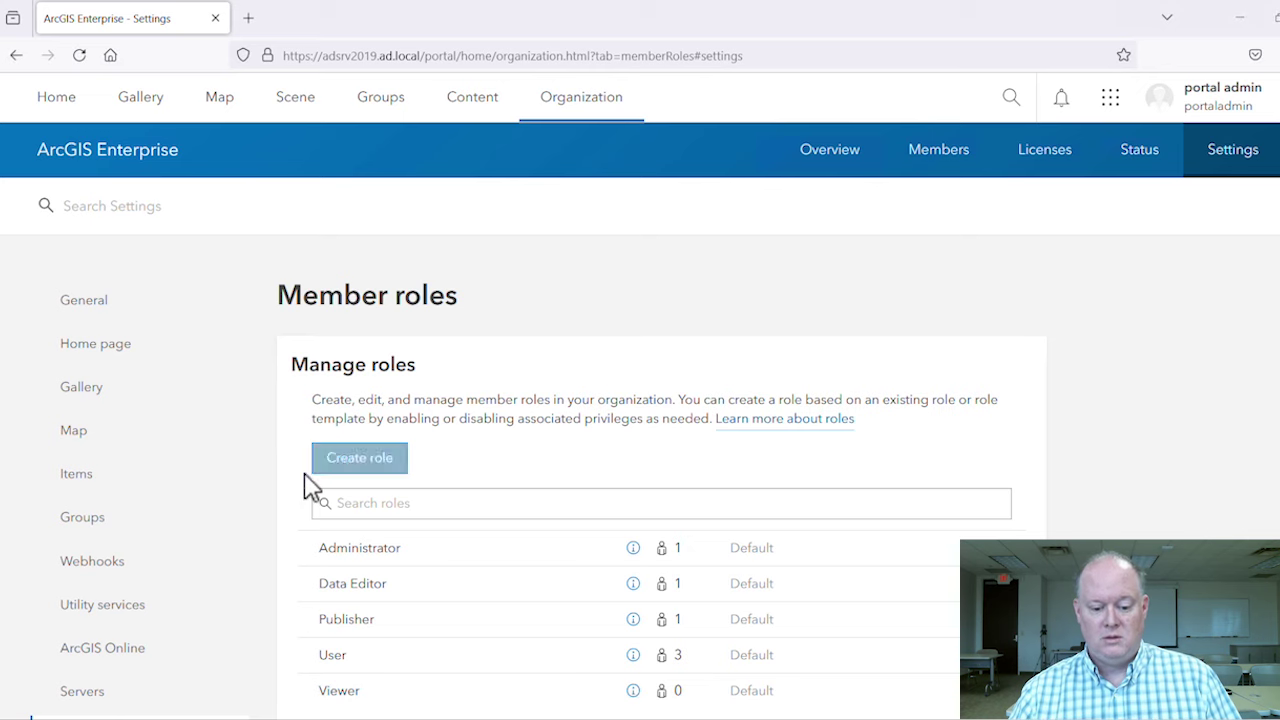
{"action": "left_click", "coordinate": [396, 462]}
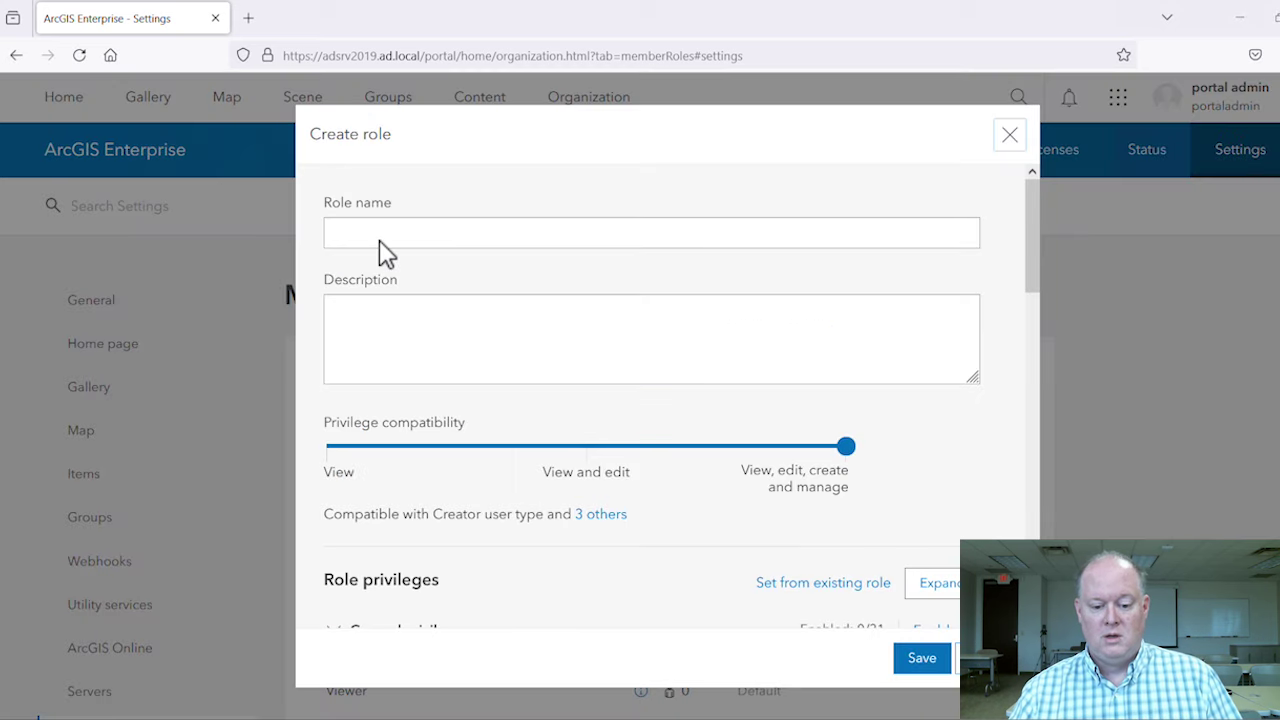
- Name the role 'Division GIS Coordinator' and paste its groups, publishing and version management description
{"action": "right_click", "coordinate": [381, 243]}
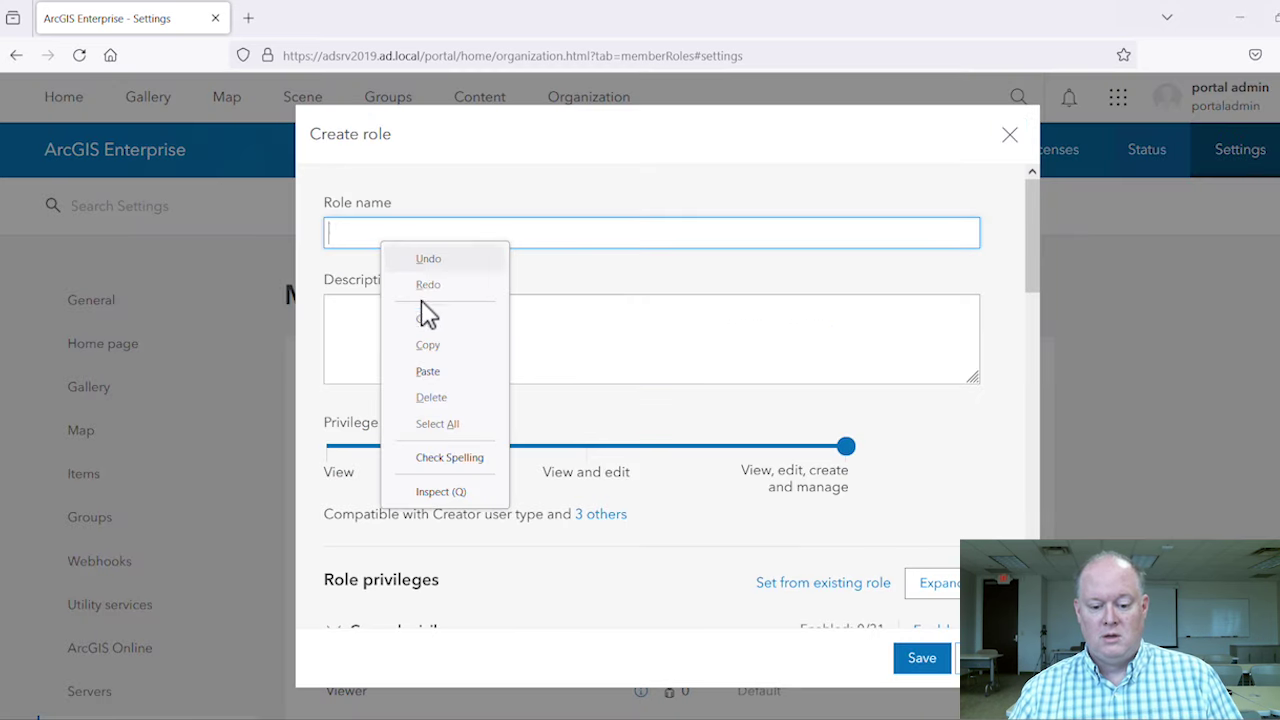
{"action": "left_click", "coordinate": [430, 372]}
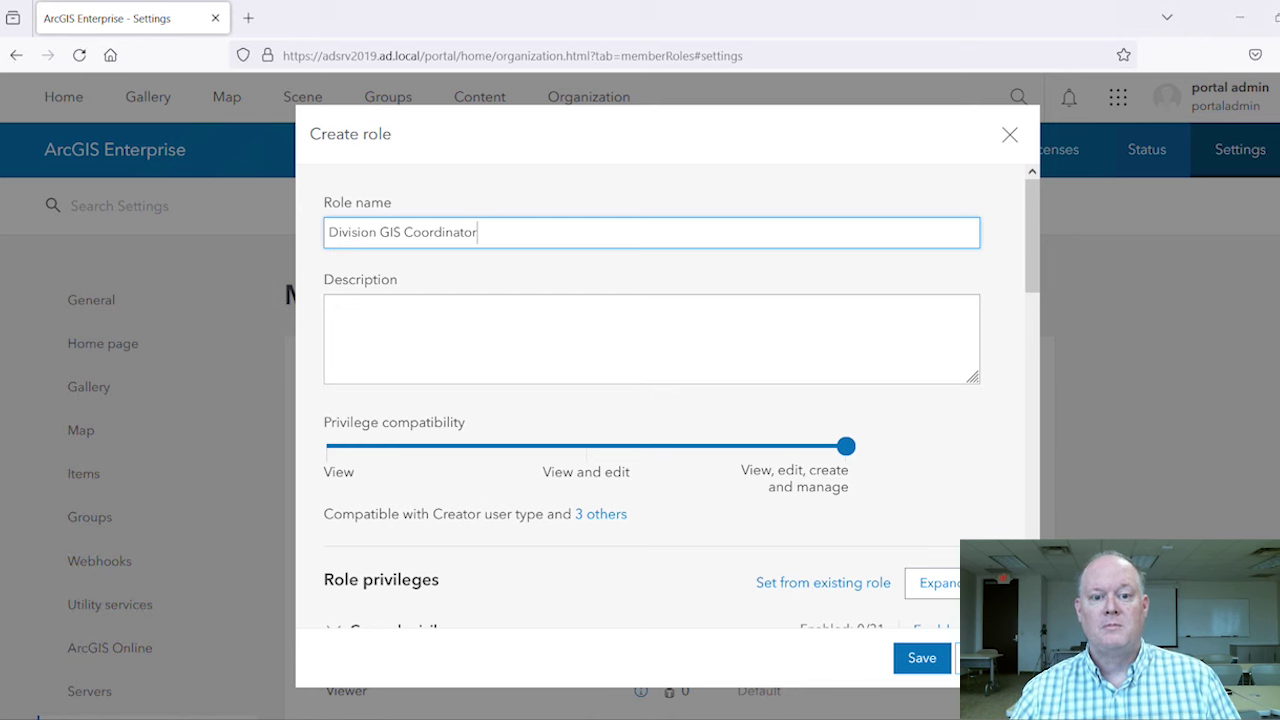
{"action": "right_click", "coordinate": [600, 312]}
{"action": "left_click", "coordinate": [650, 440]}
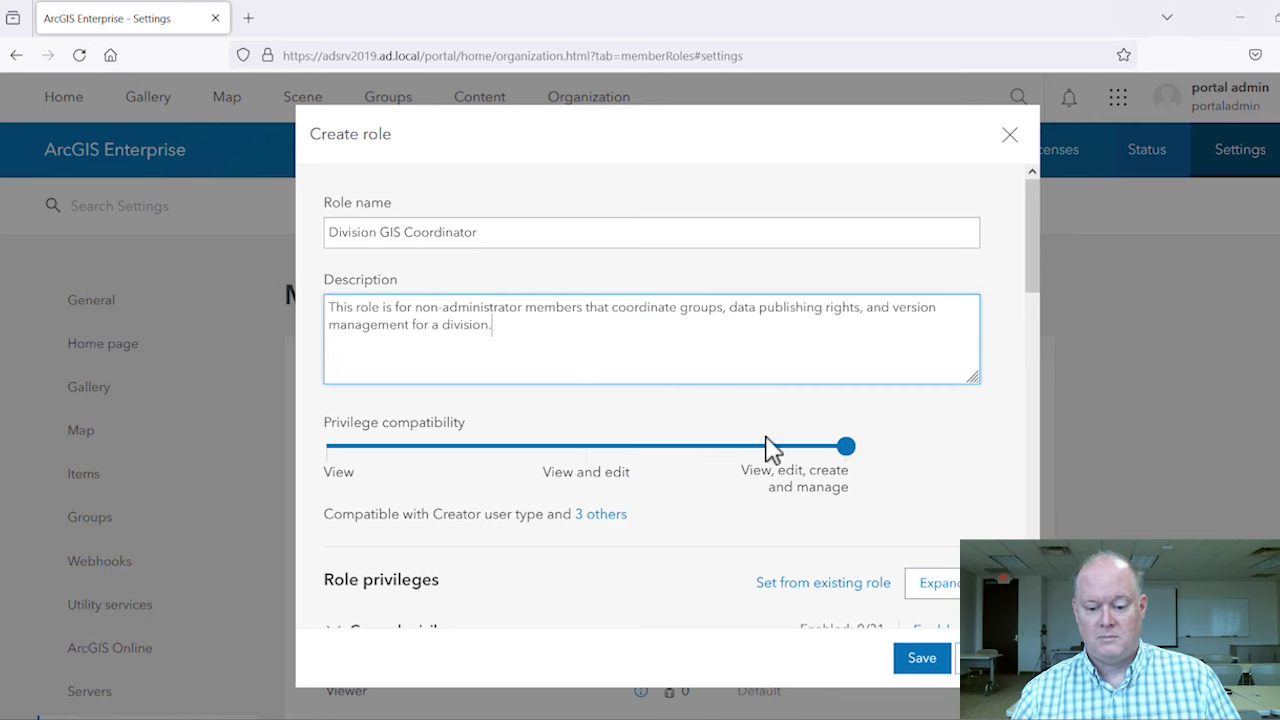
- Scroll to Role privileges and expand Groups and Content to review their privileges
{"action": "left_click", "coordinate": [1030, 205]}
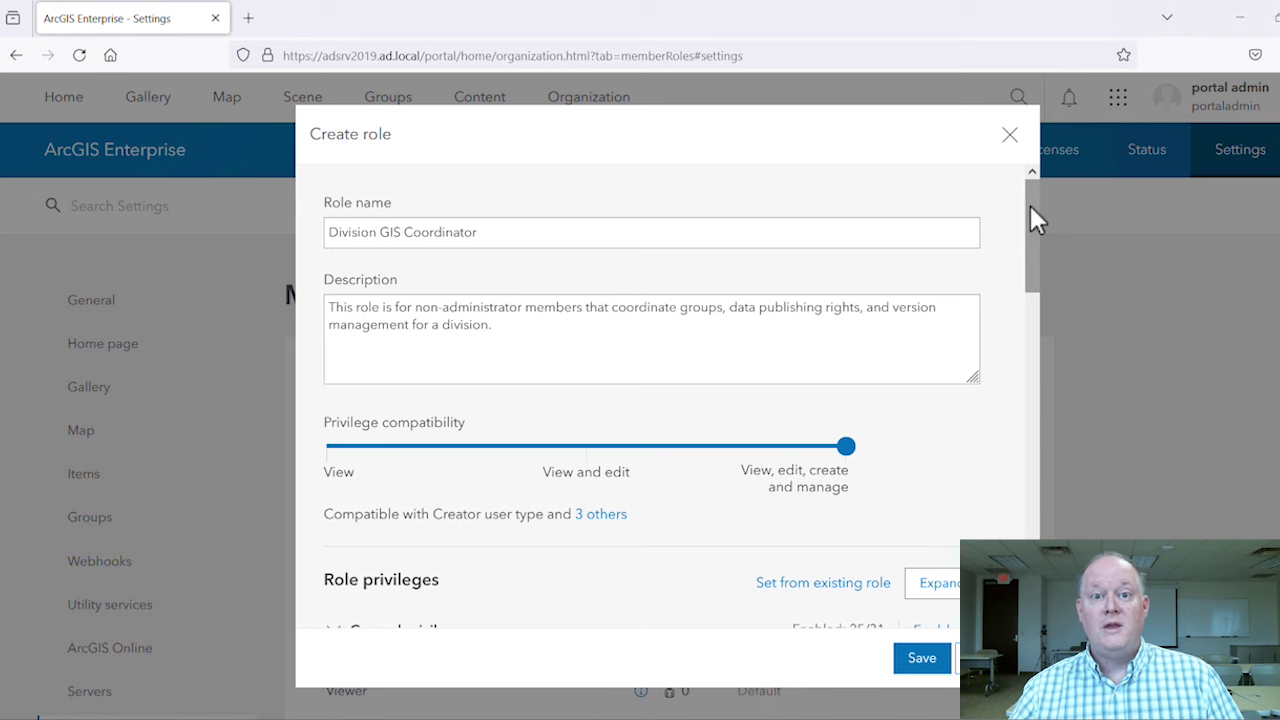
{"action": "left_click_drag", "start_coordinate": [1030, 208], "coordinate": [1029, 330]}
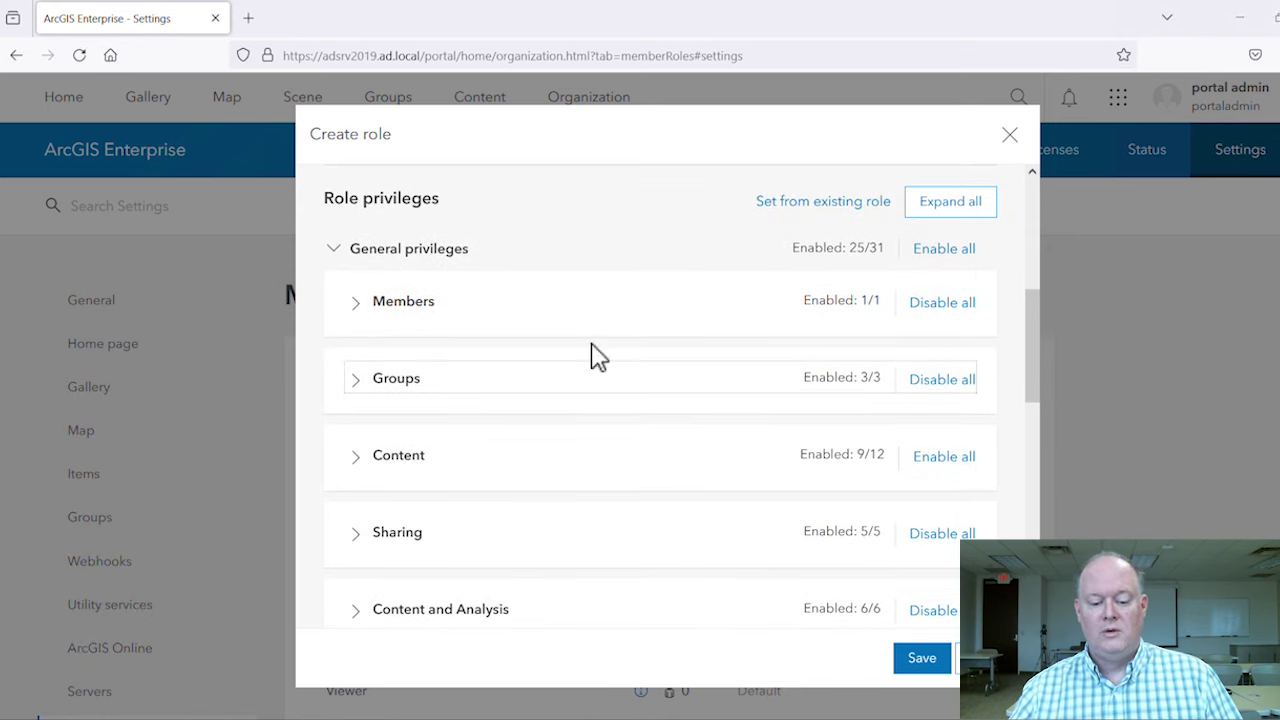
{"action": "left_click", "coordinate": [362, 398]}
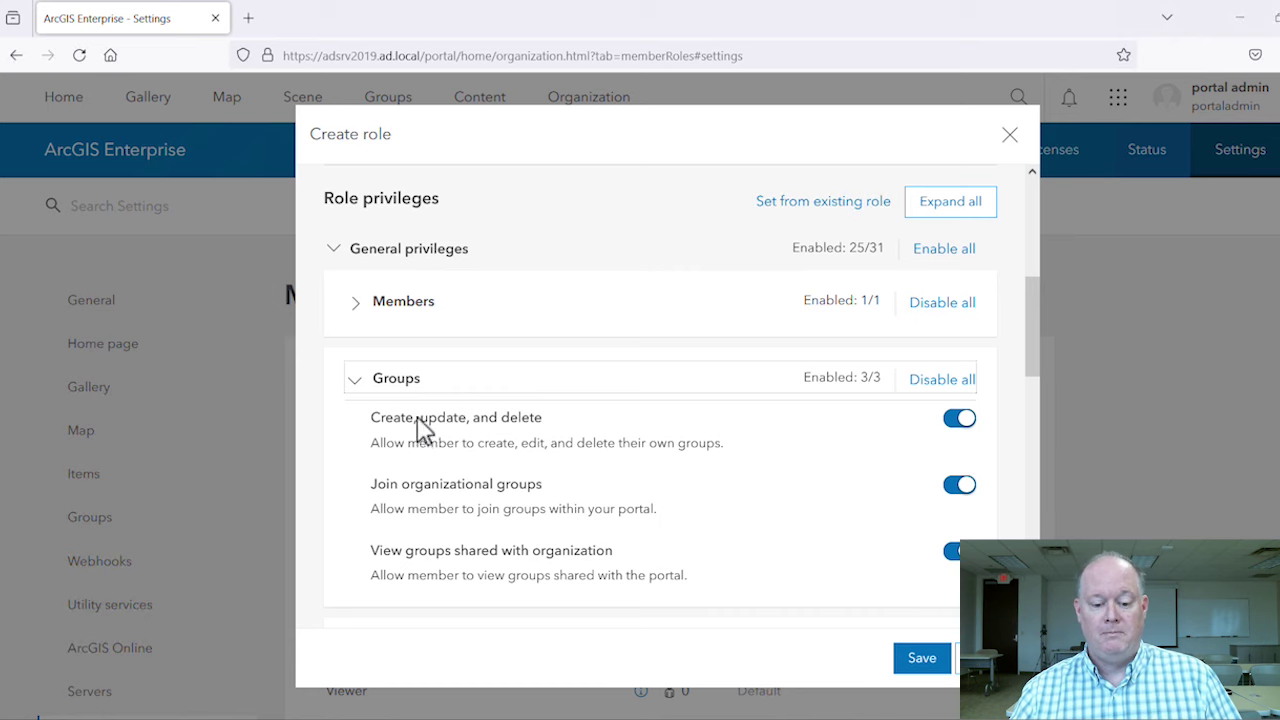
{"action": "left_click_drag", "start_coordinate": [1026, 305], "coordinate": [912, 360]}
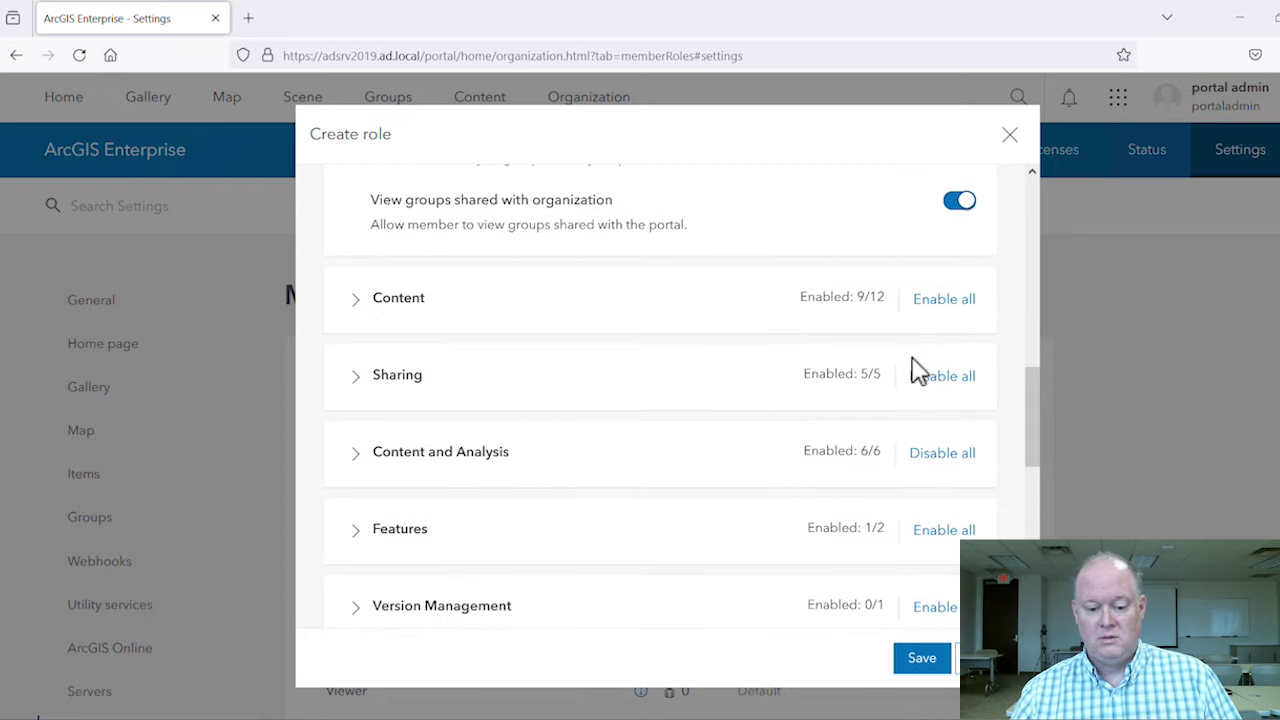
{"action": "left_click", "coordinate": [355, 303]}
- Enable Version Management's Manage all privilege and save the Division GIS Coordinator role
{"action": "left_click_drag", "start_coordinate": [1029, 326], "coordinate": [1015, 410]}
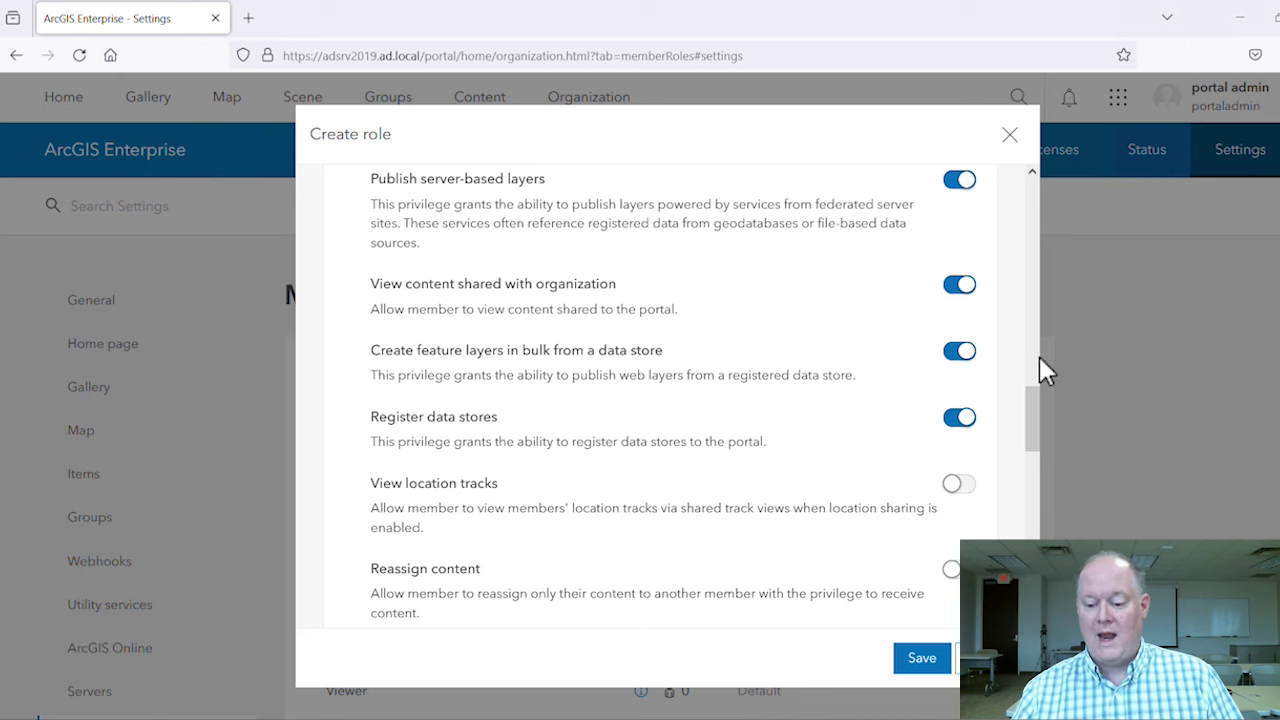
{"action": "left_click_drag", "start_coordinate": [1036, 414], "coordinate": [1034, 530]}
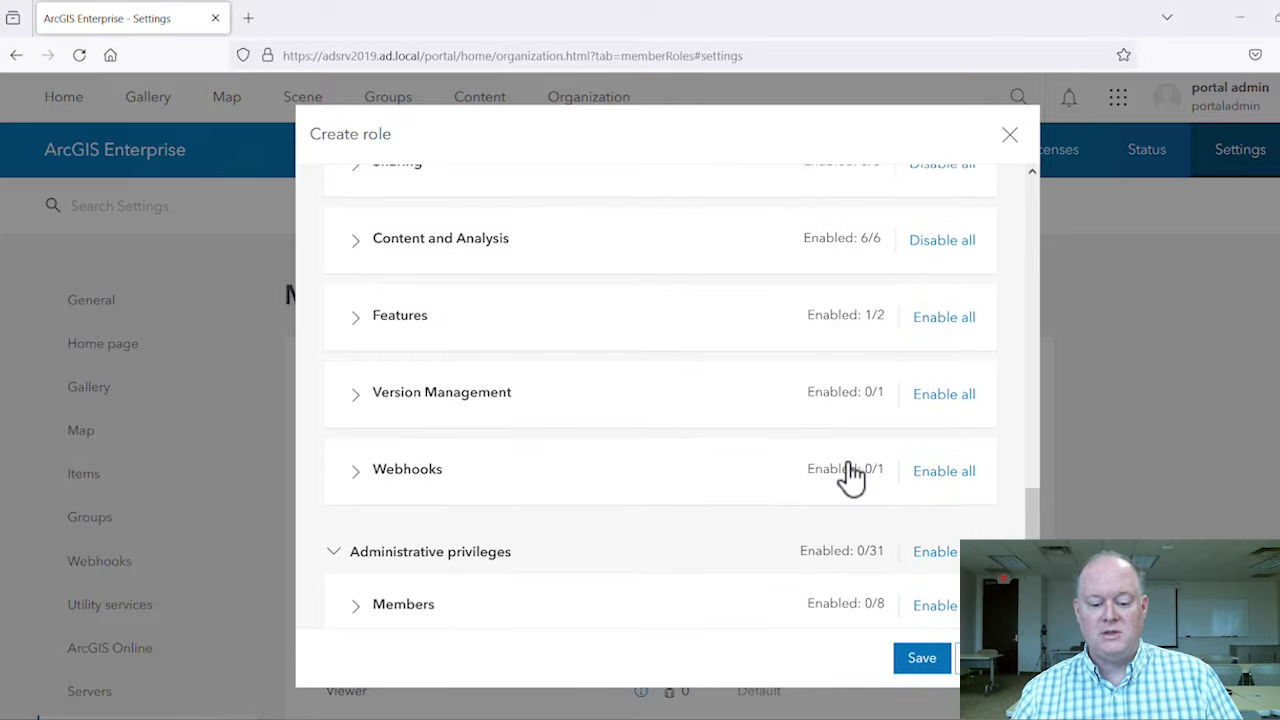
{"action": "left_click", "coordinate": [356, 401]}
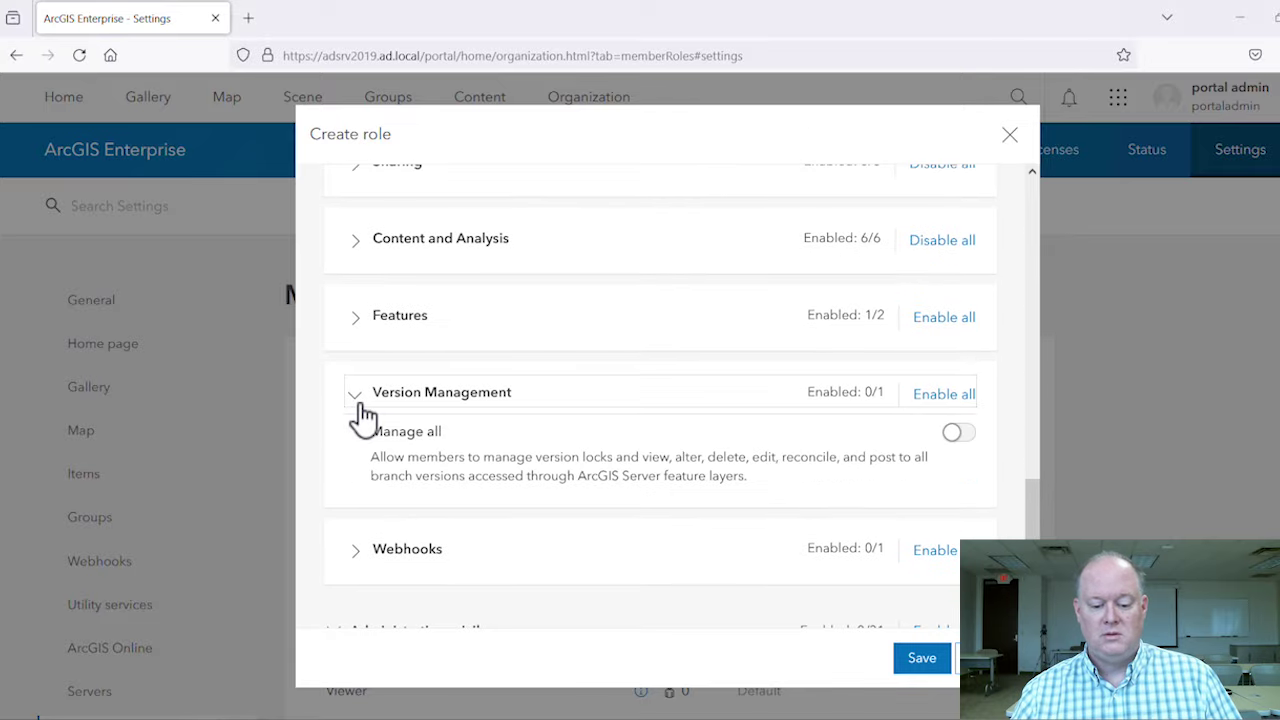
{"action": "left_click", "coordinate": [958, 436]}
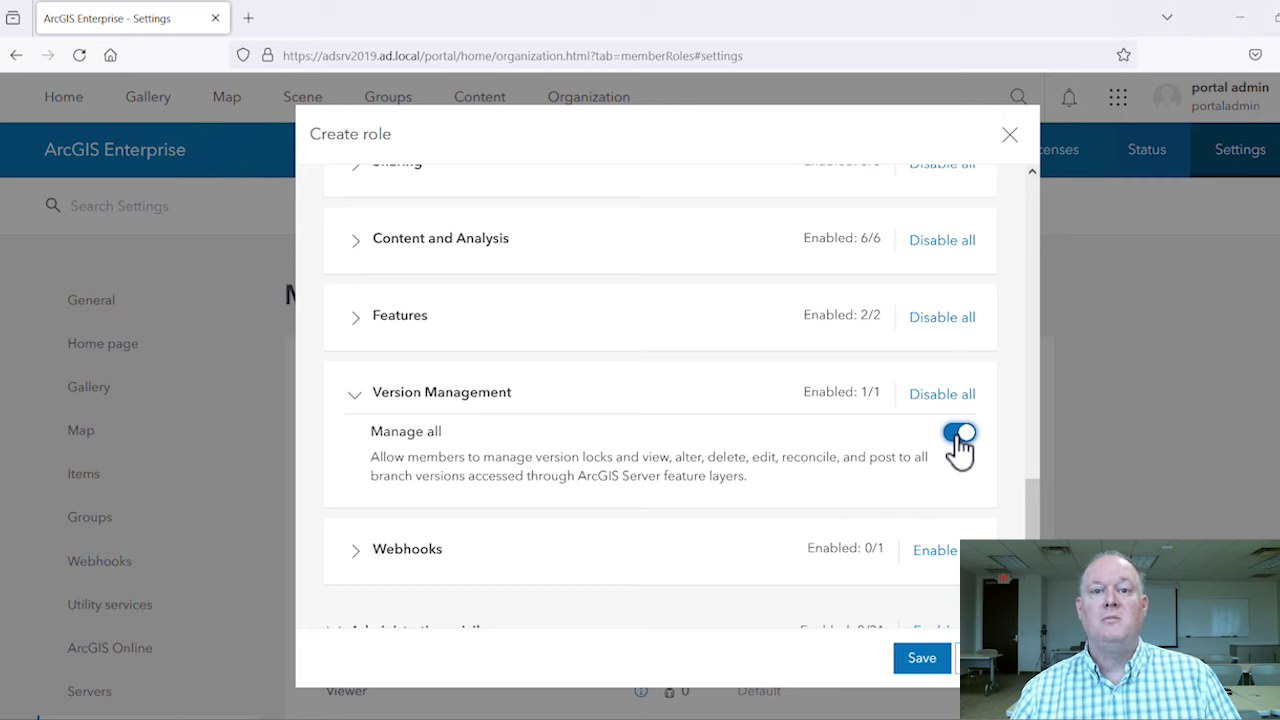
{"action": "left_click", "coordinate": [918, 682]}
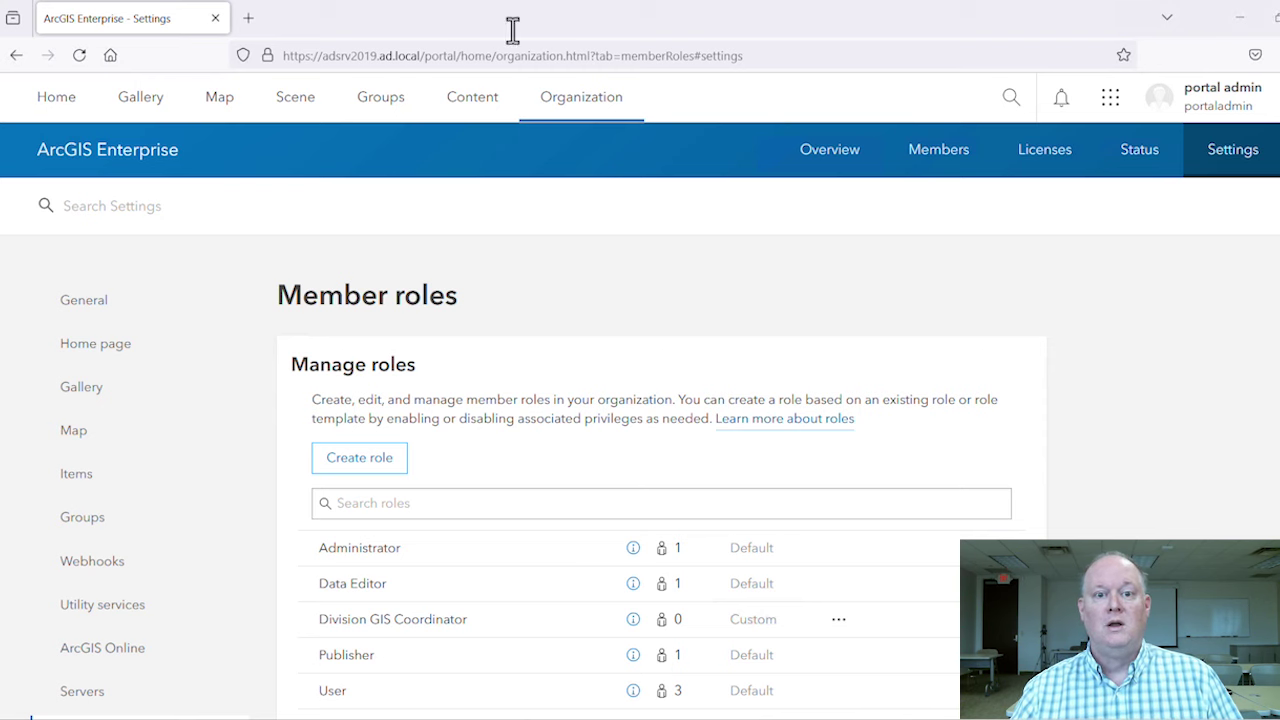
- Create a role named 'GIS SME' with a GIS subject matter experts description, set from an existing role
{"action": "left_click", "coordinate": [372, 462]}
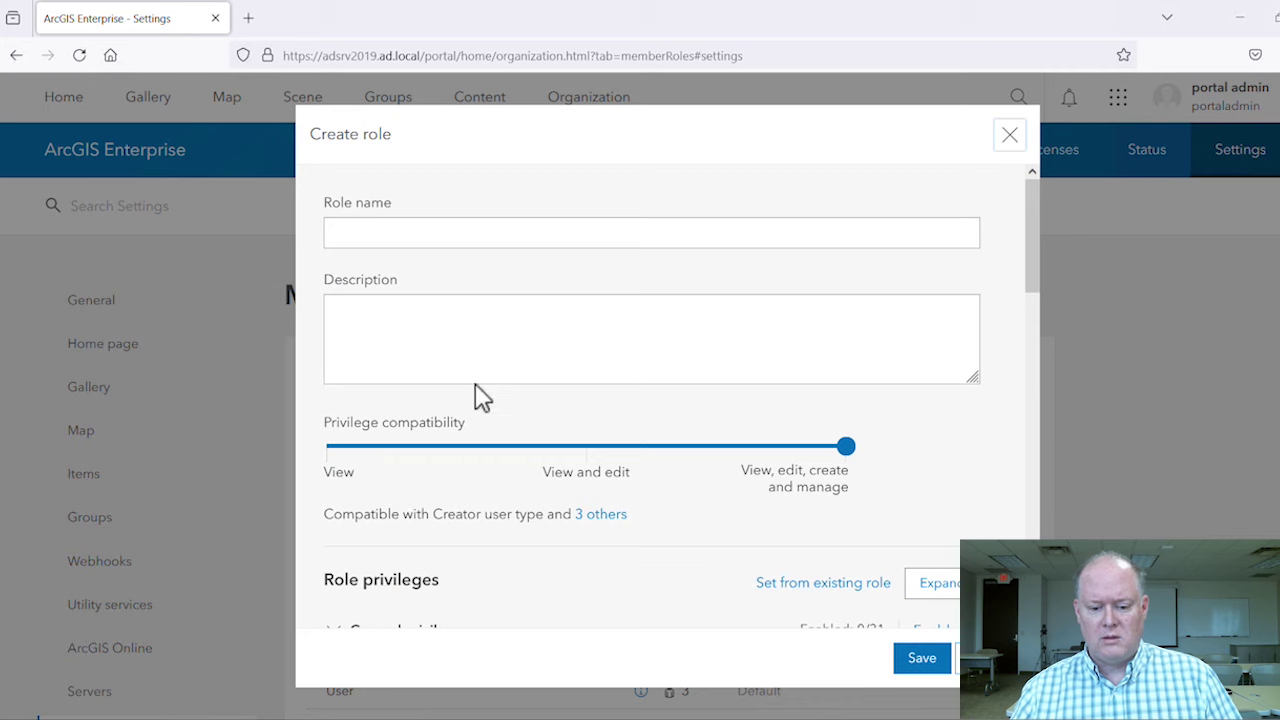
{"action": "right_click", "coordinate": [389, 240]}
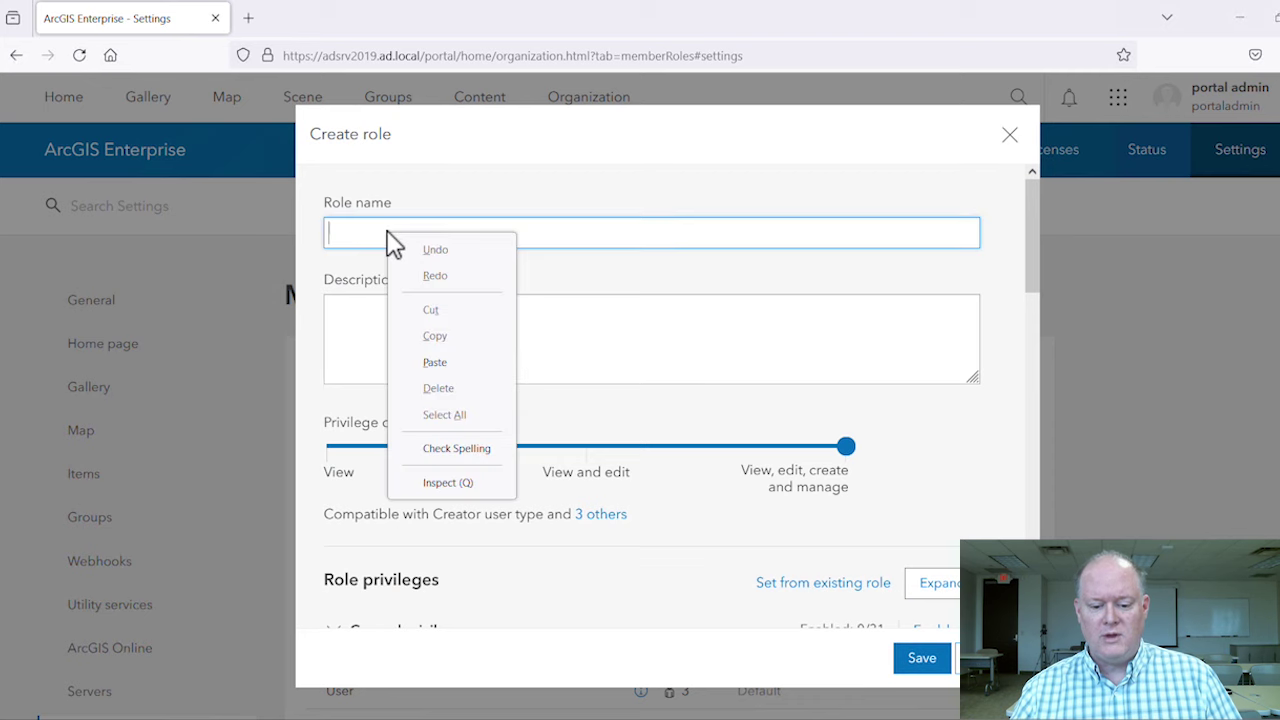
{"action": "left_click", "coordinate": [434, 364]}
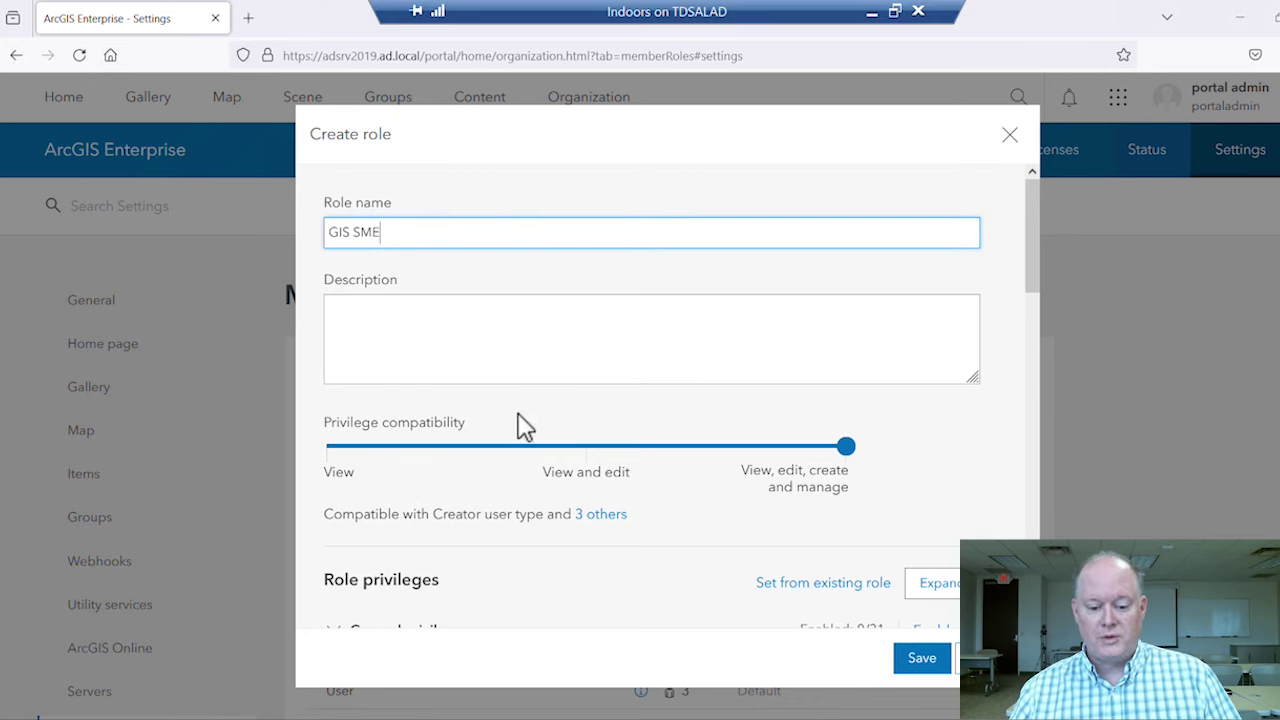
{"action": "right_click", "coordinate": [433, 340]}
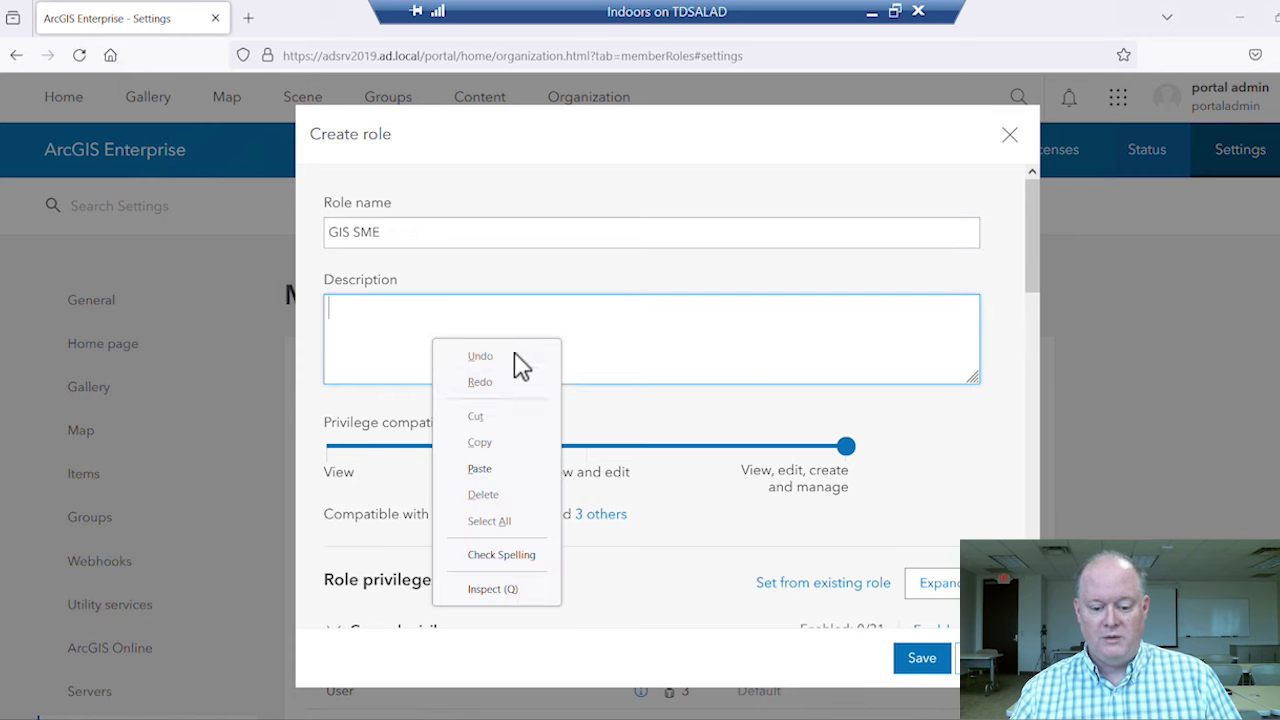
{"action": "left_click", "coordinate": [493, 476]}
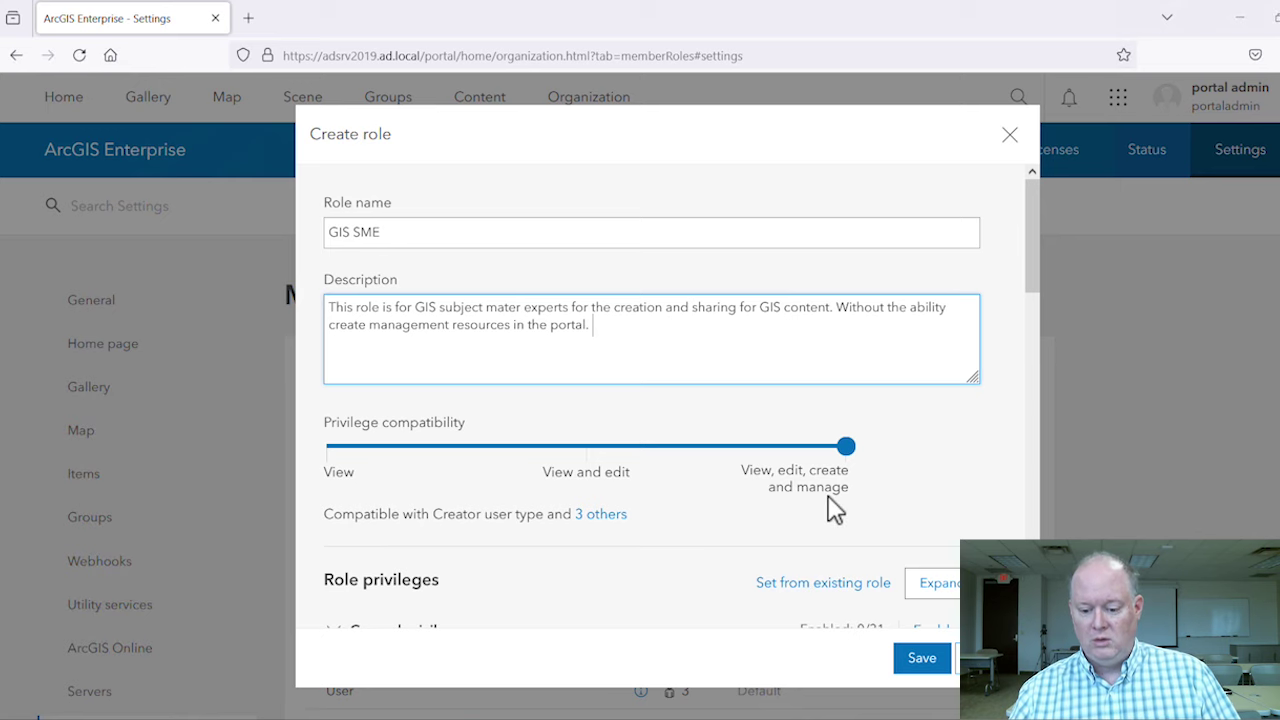
{"action": "left_click", "coordinate": [843, 584]}
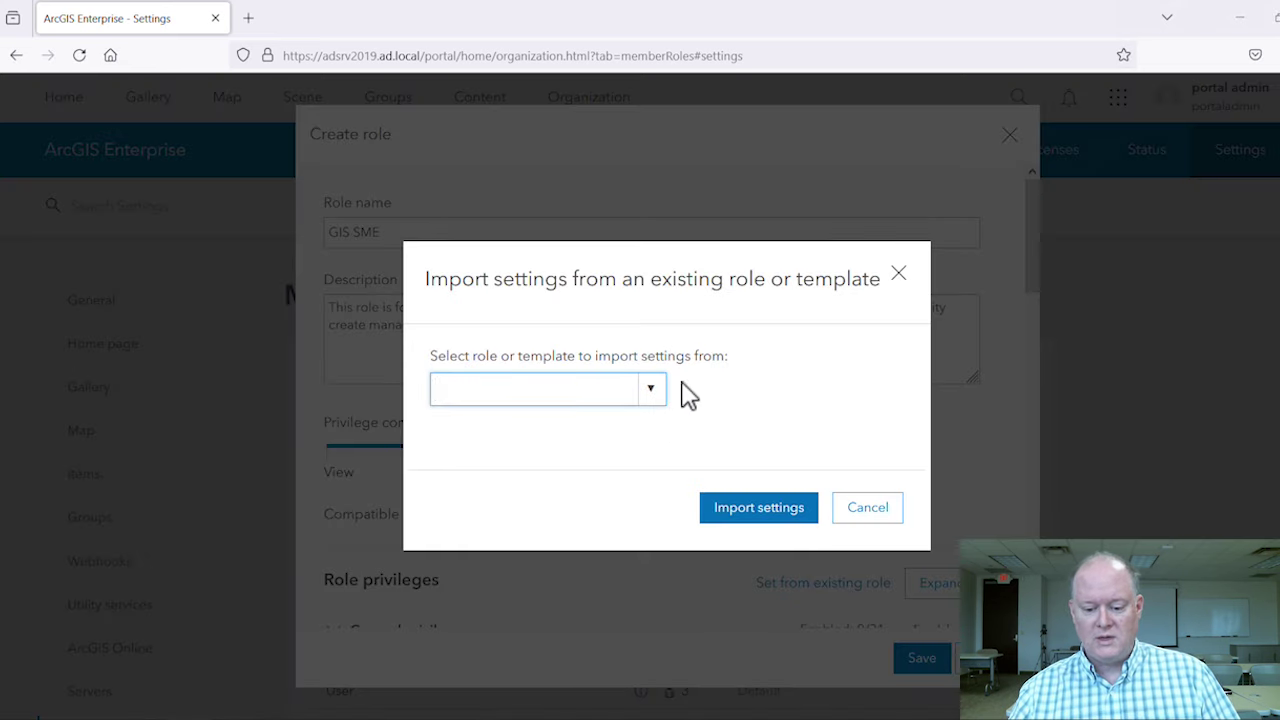
- Import the Publisher role's privileges into GIS SME
{"action": "left_click", "coordinate": [651, 396]}
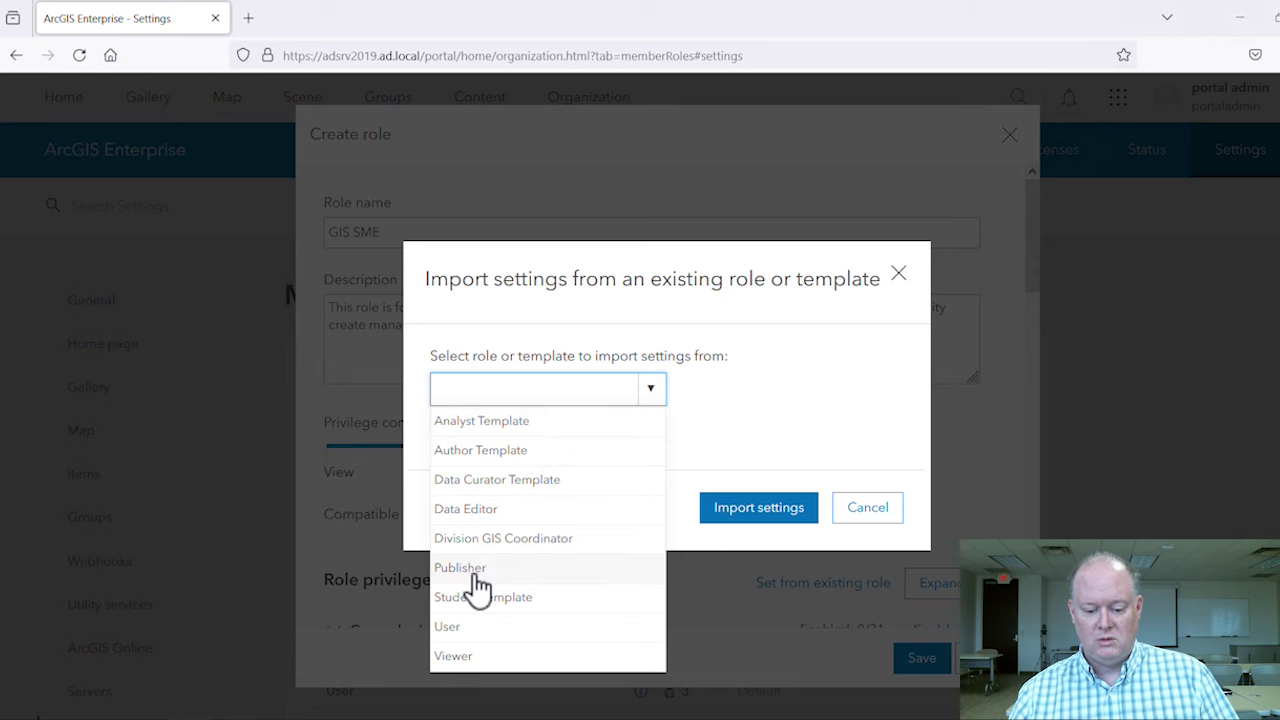
{"action": "left_click", "coordinate": [476, 572]}
{"action": "left_click", "coordinate": [751, 516]}
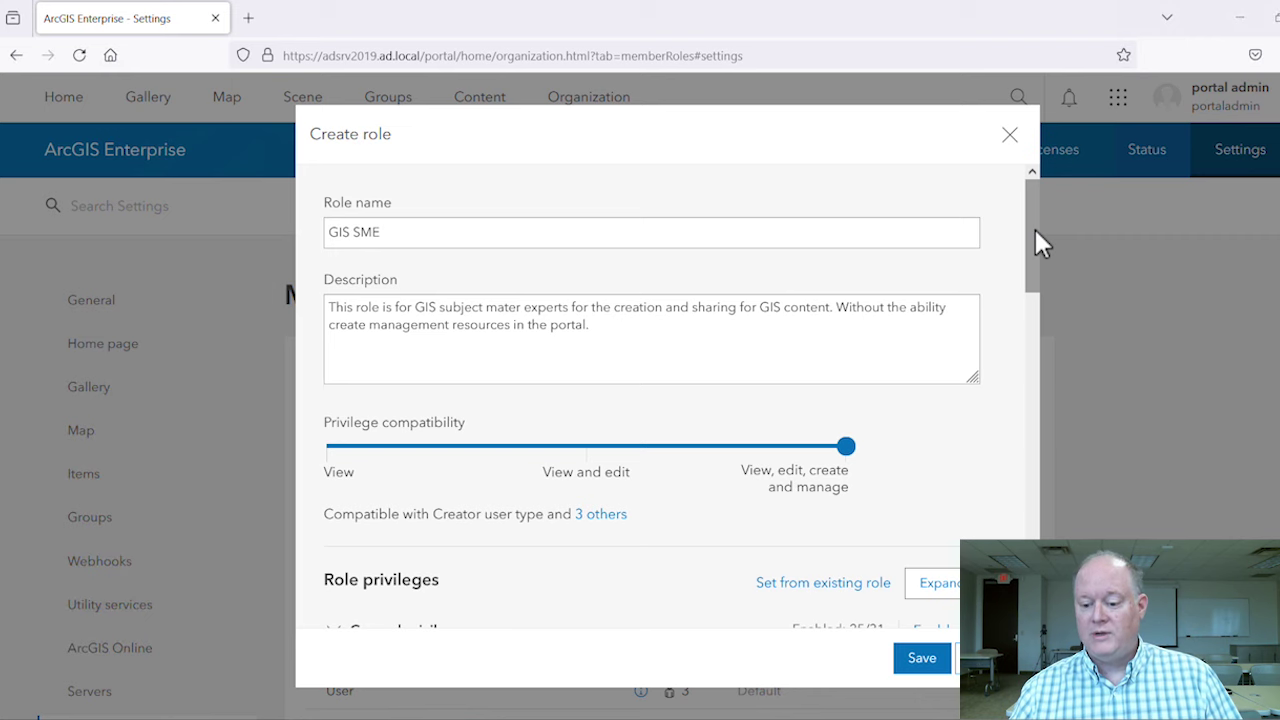
- Turn off the Groups create, update, delete privilege and the Register data stores privilege
{"action": "left_click_drag", "start_coordinate": [1038, 240], "coordinate": [1026, 376]}
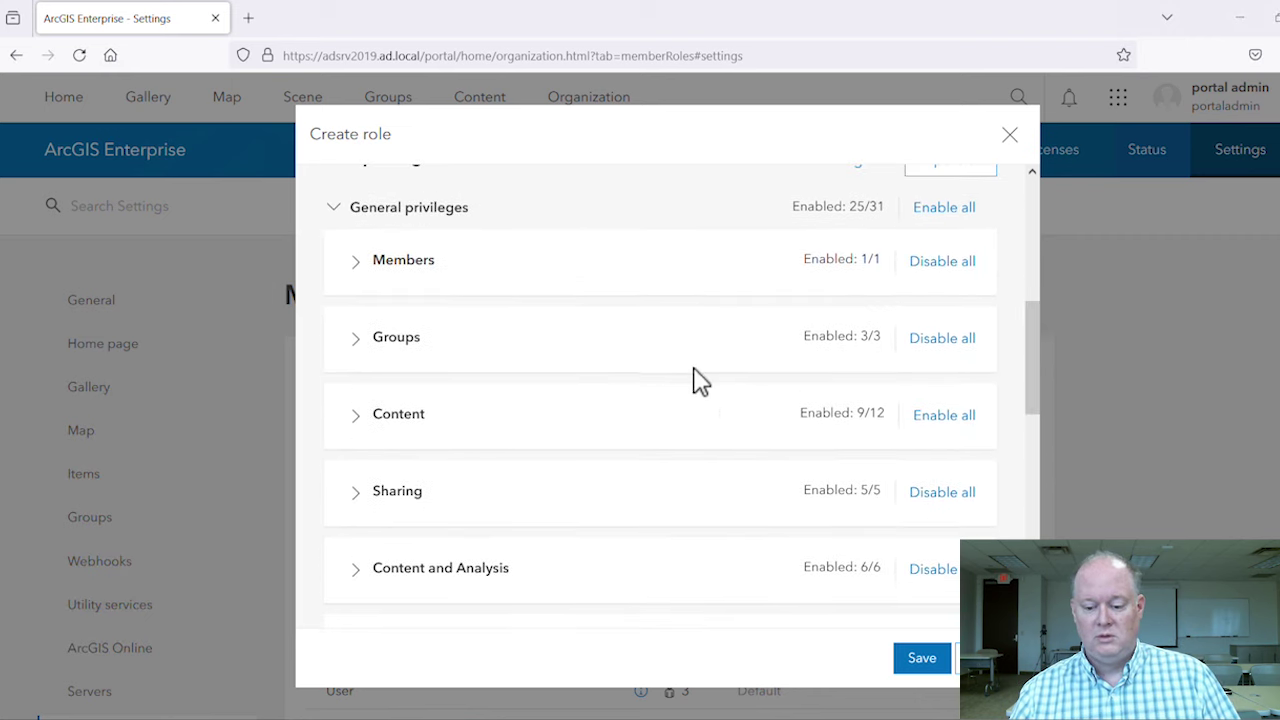
{"action": "left_click", "coordinate": [358, 342]}
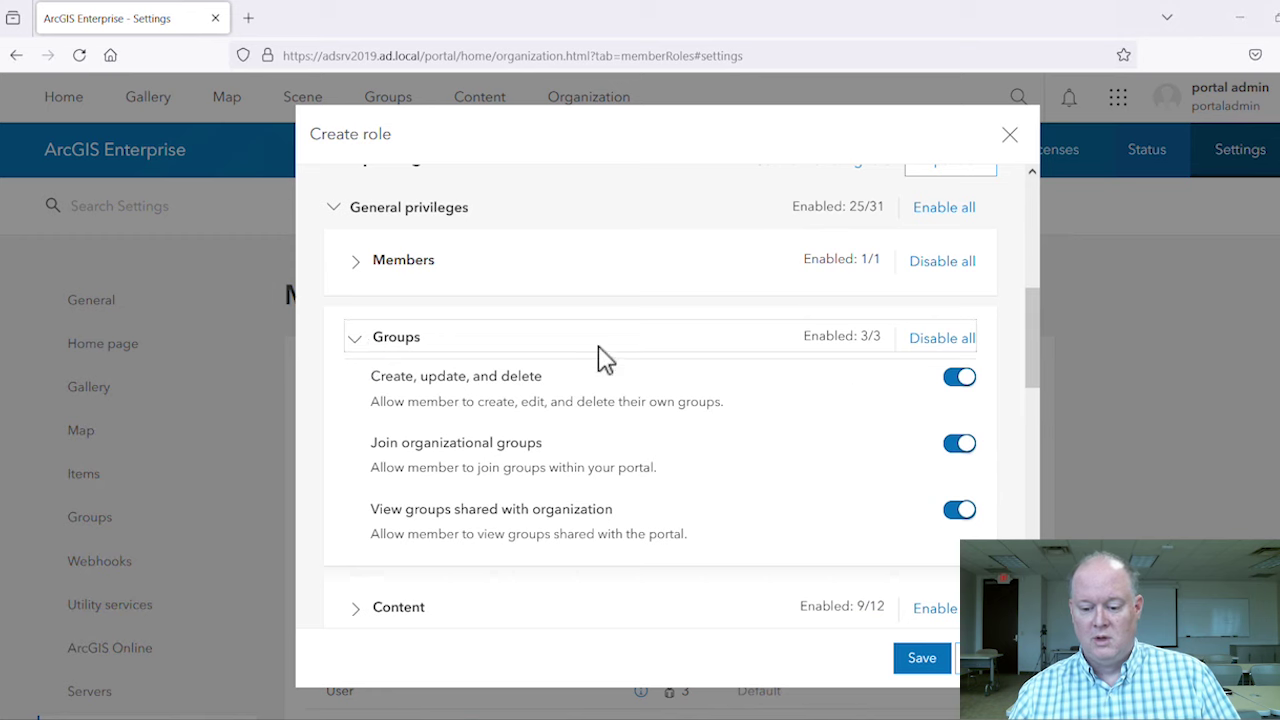
{"action": "left_click", "coordinate": [958, 382]}
{"action": "left_click_drag", "start_coordinate": [1027, 337], "coordinate": [1017, 423]}
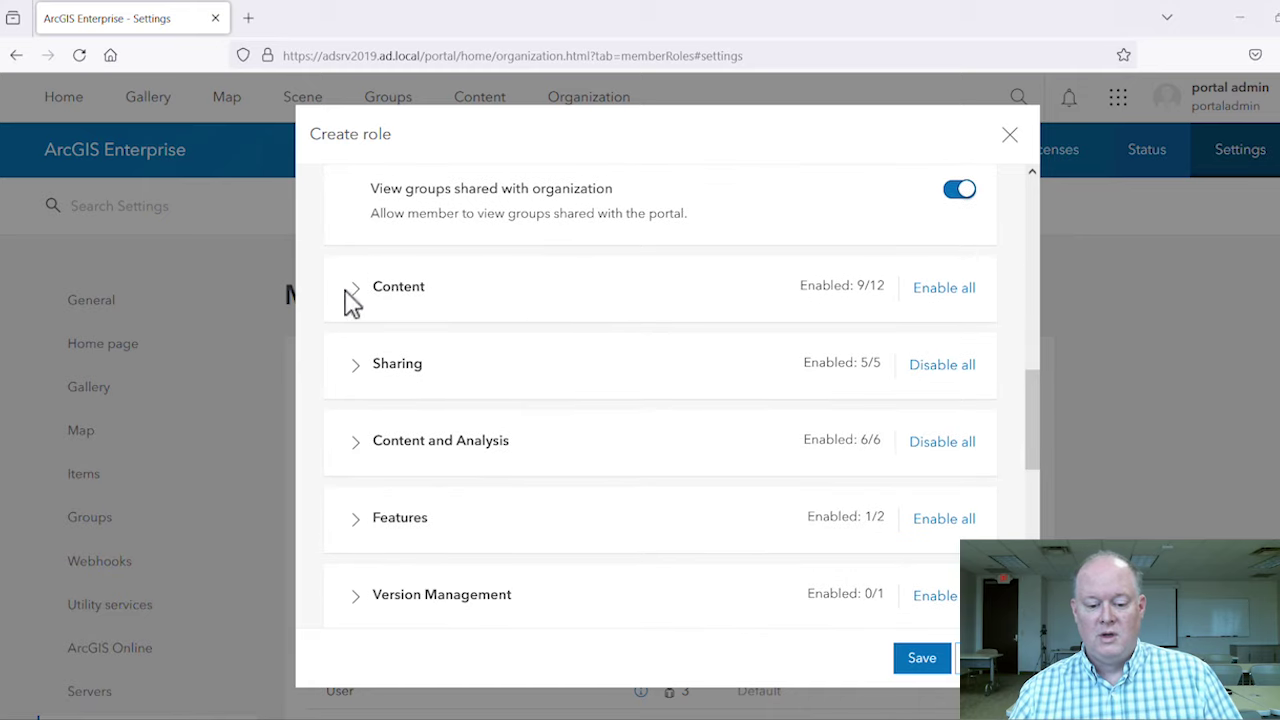
{"action": "left_click", "coordinate": [356, 290]}
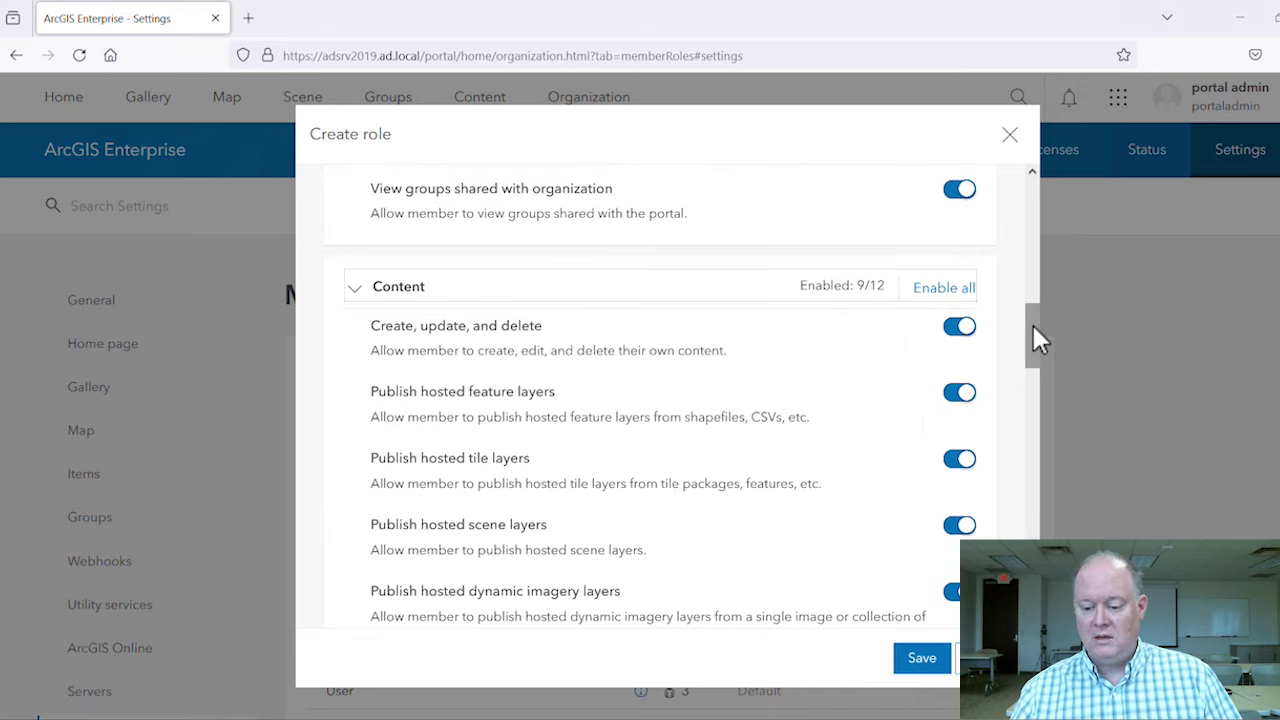
{"action": "left_click_drag", "start_coordinate": [1038, 340], "coordinate": [1020, 420]}
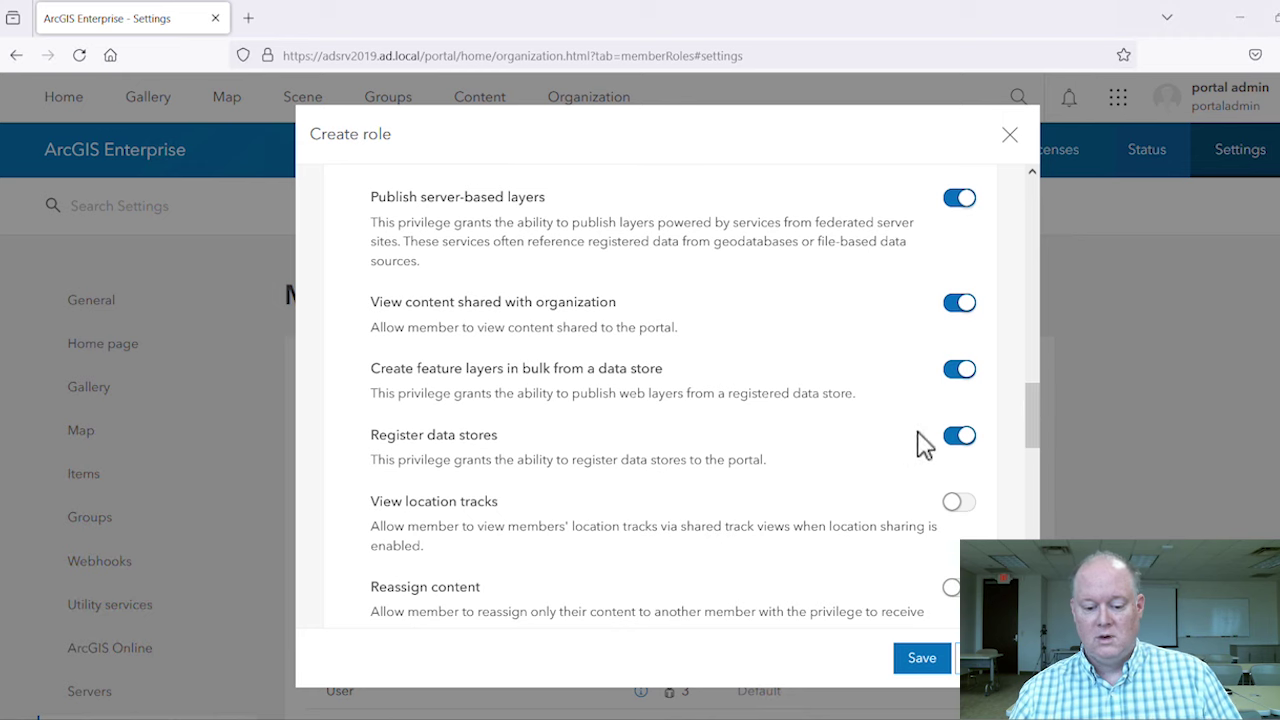
{"action": "left_click", "coordinate": [958, 440]}
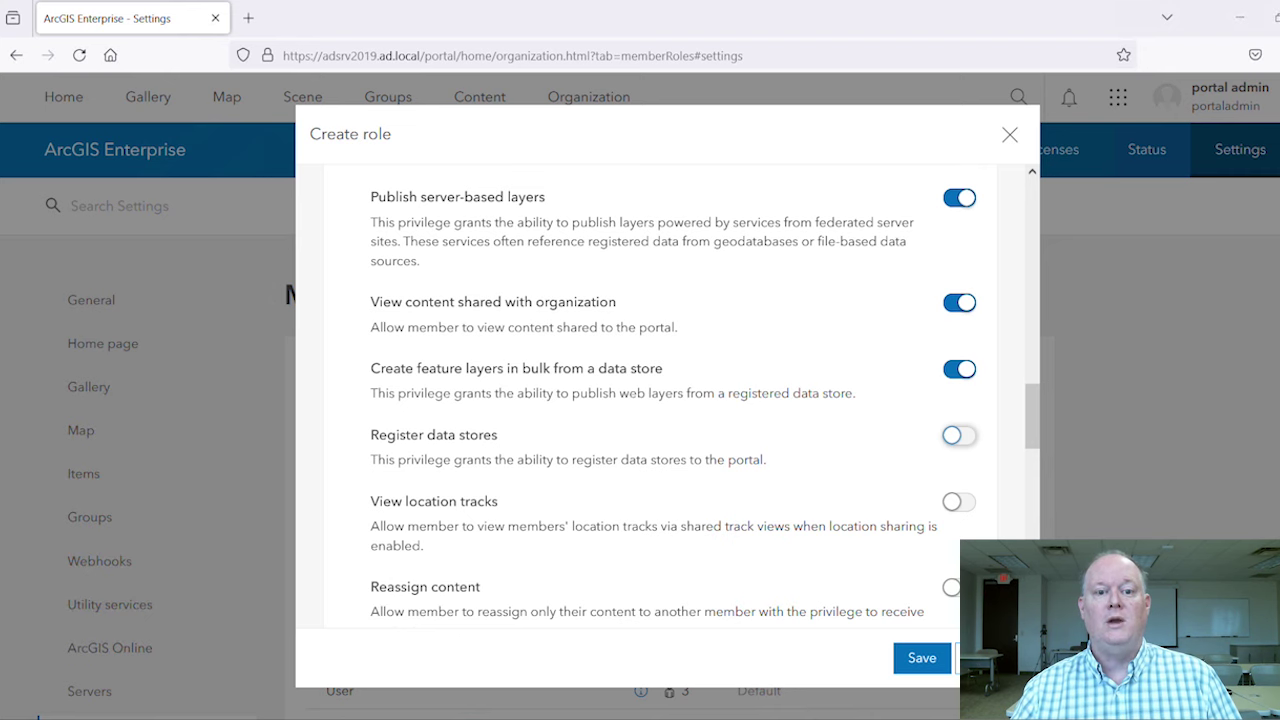
- Save the GIS SME role
{"action": "left_click", "coordinate": [912, 659]}
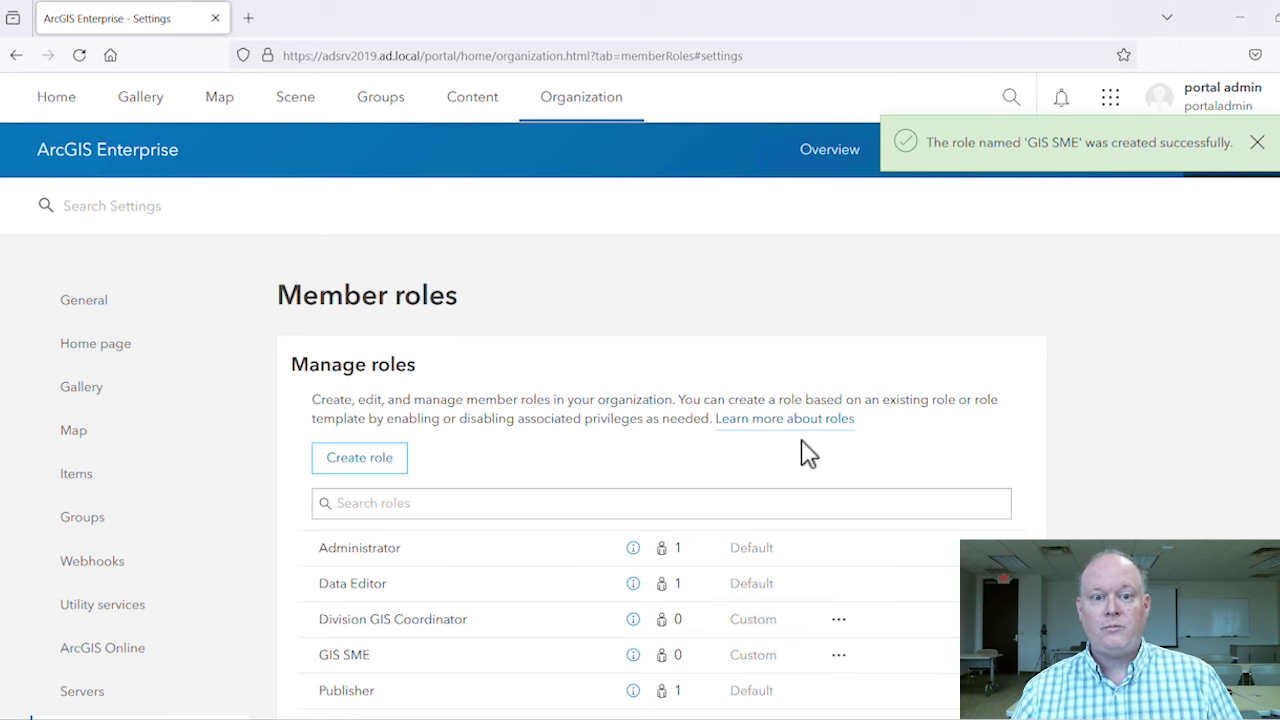